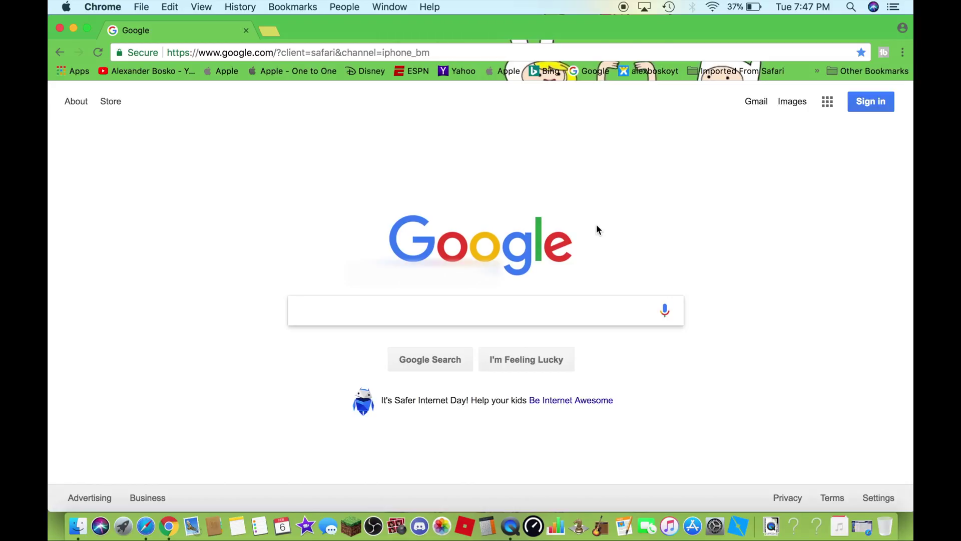
{"action": "left_click", "coordinate": [871, 102]}
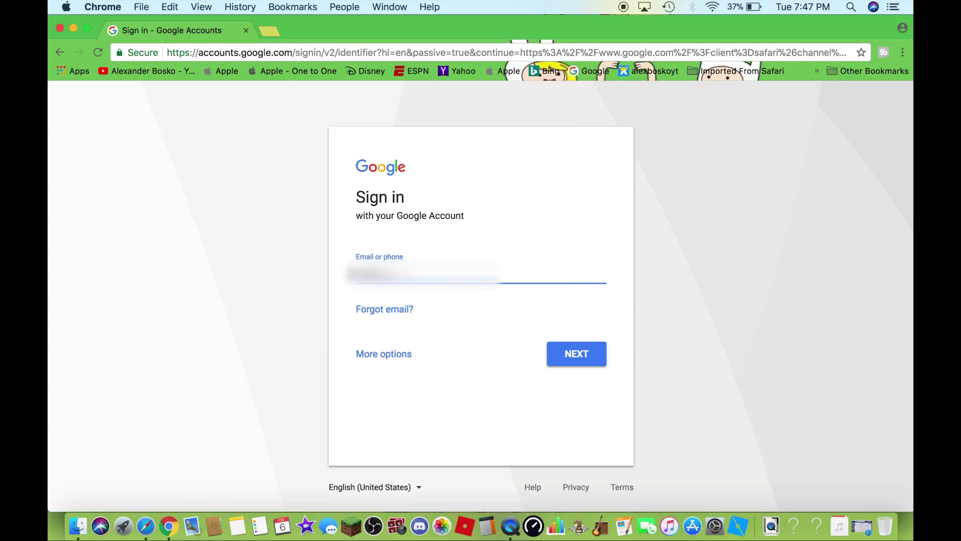
{"action": "type", "text": "@gmail.com"}
{"action": "key", "text": "BackSpace"}
{"action": "key", "text": "BackSpace"}
{"action": "key", "text": "BackSpace"}
{"action": "type", "text": "@gmail.com"}
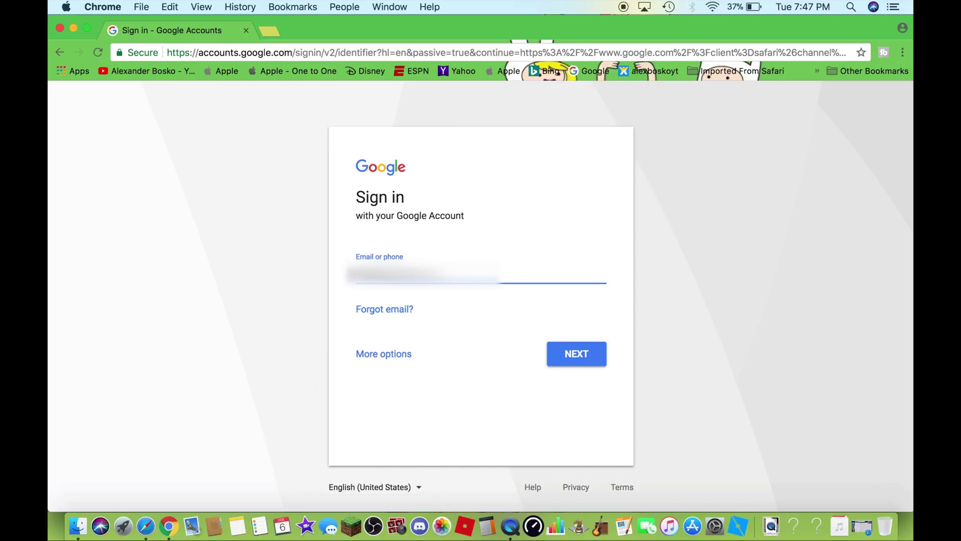
{"action": "type", "text": ".com"}
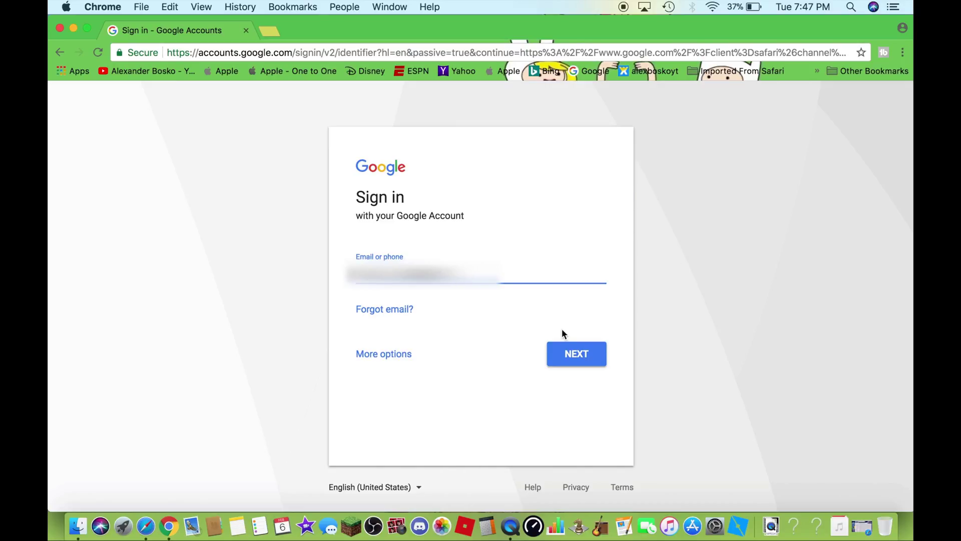
{"action": "left_click", "coordinate": [570, 356]}
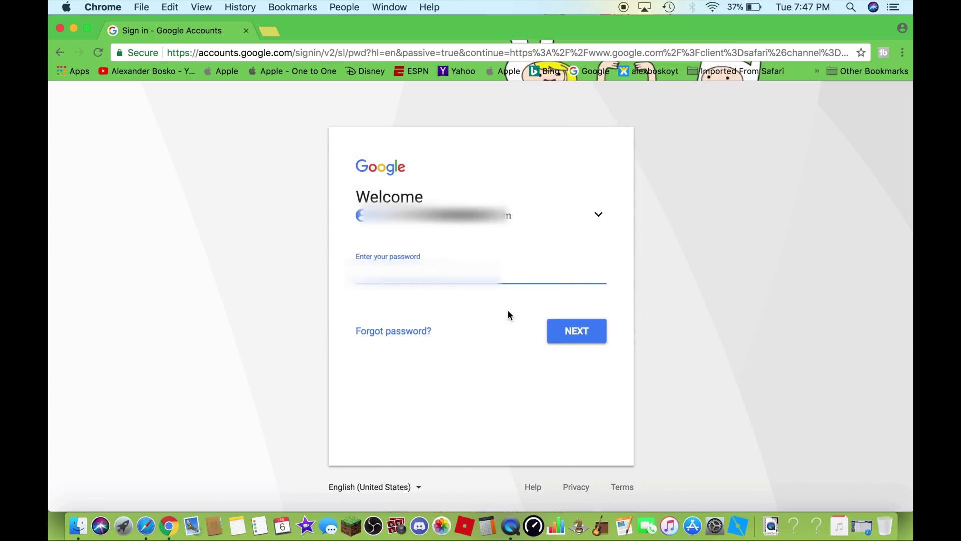
Try a password, then clear it from the field after it is rejected.
{"action": "type", "text": "password"}
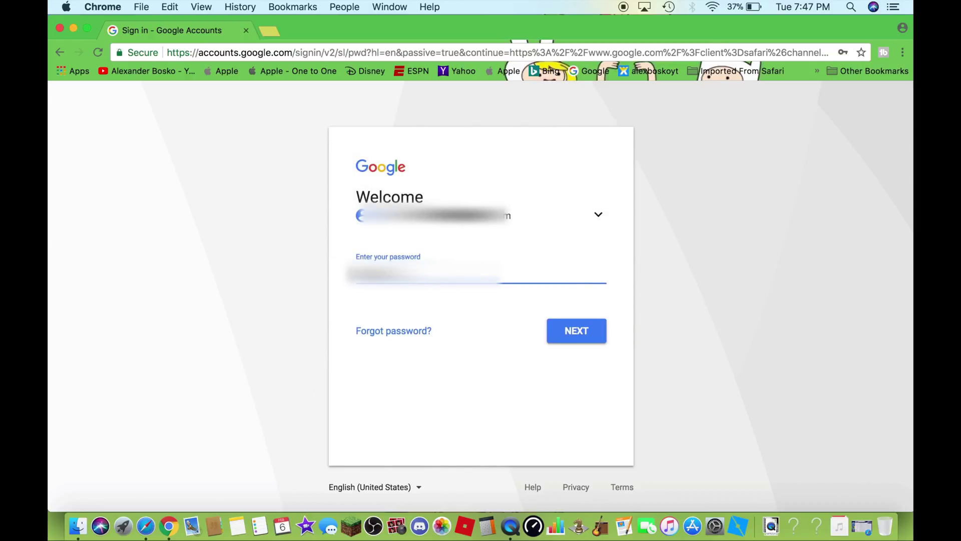
{"action": "key", "text": "Return"}
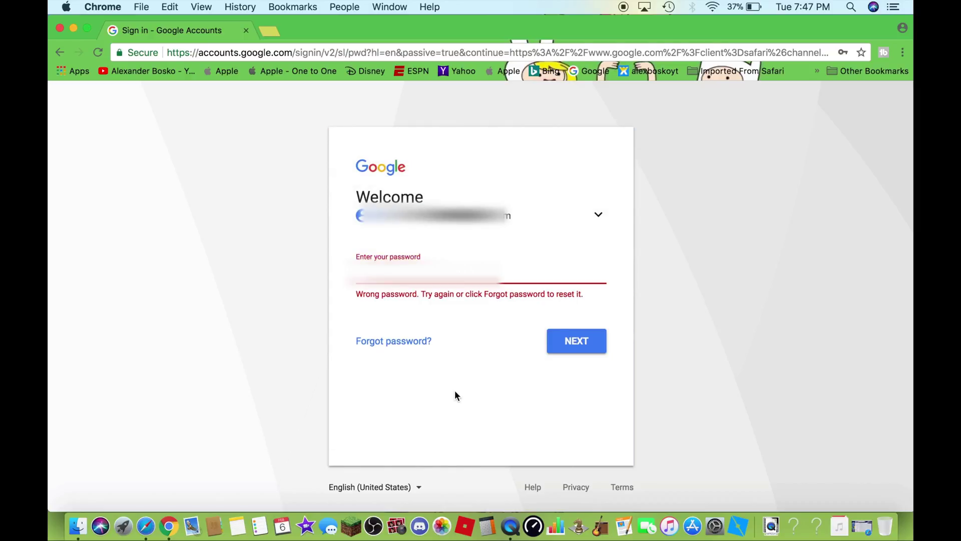
{"action": "key", "text": "BackSpace"}
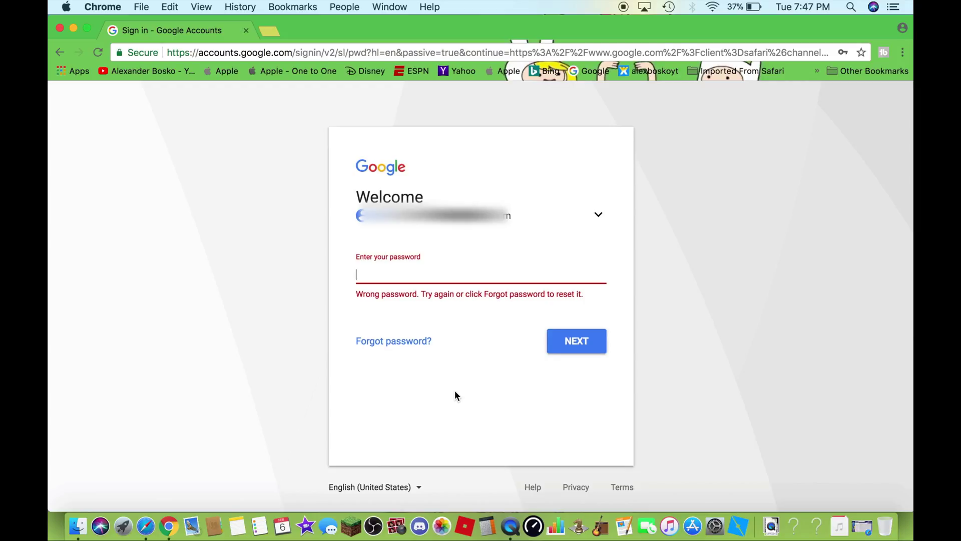
Start Forgot password recovery with the last remembered password and decline Chrome's save-password offers.
{"action": "left_click", "coordinate": [418, 343]}
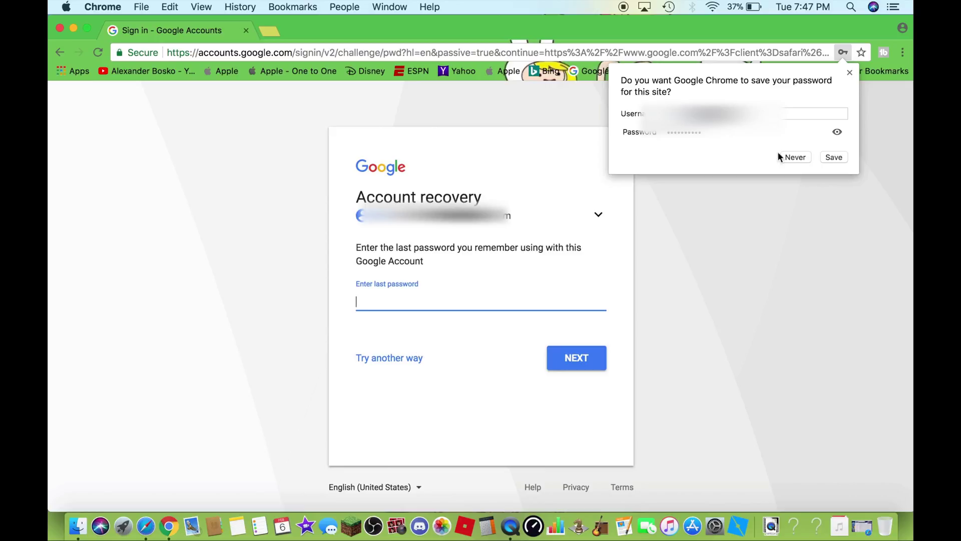
{"action": "left_click", "coordinate": [805, 159]}
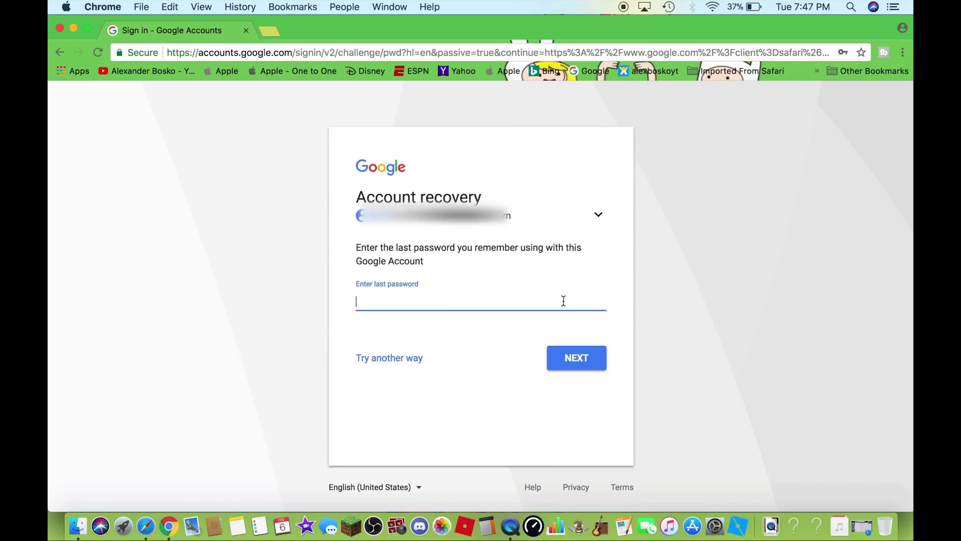
{"action": "type", "text": "•••"}
{"action": "type", "text": "•••••"}
{"action": "type", "text": "•••"}
{"action": "left_click", "coordinate": [414, 370]}
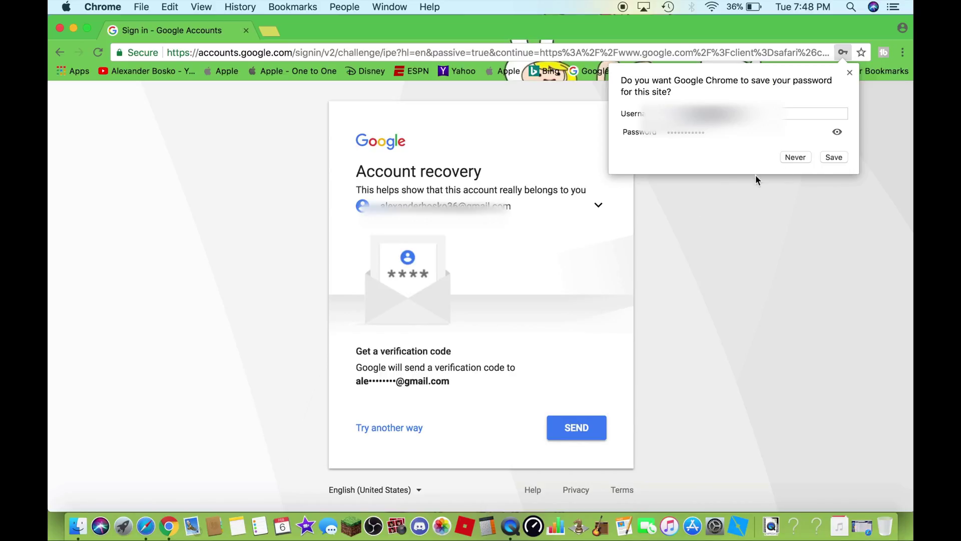
{"action": "left_click", "coordinate": [808, 156]}
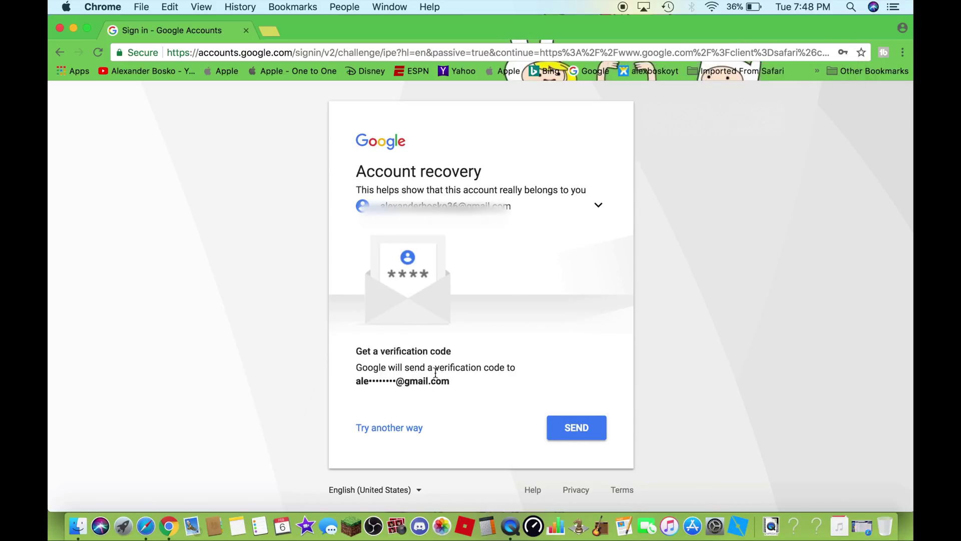
{"action": "left_click", "coordinate": [408, 430]}
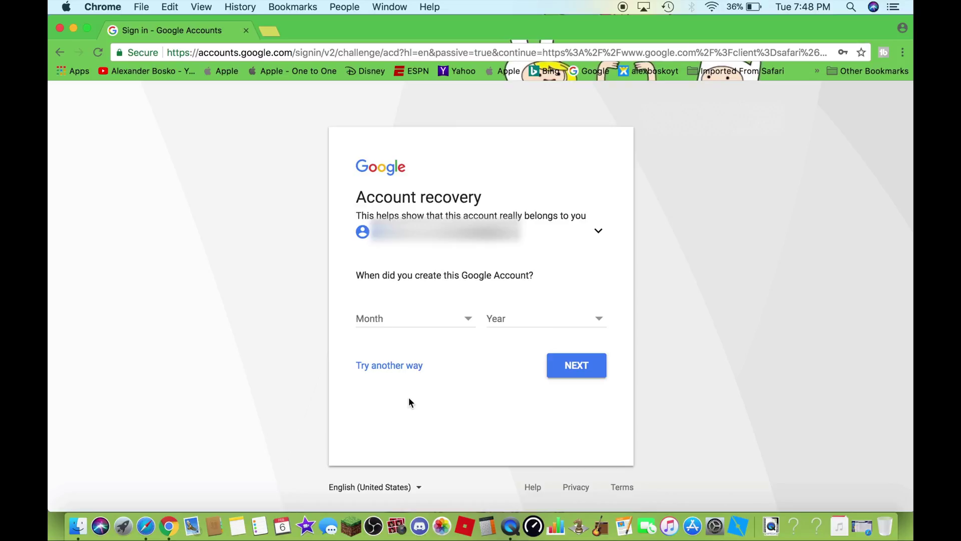
Skip the account-creation-date and contact-email questions, then return to sign-in.
{"action": "left_click", "coordinate": [408, 369]}
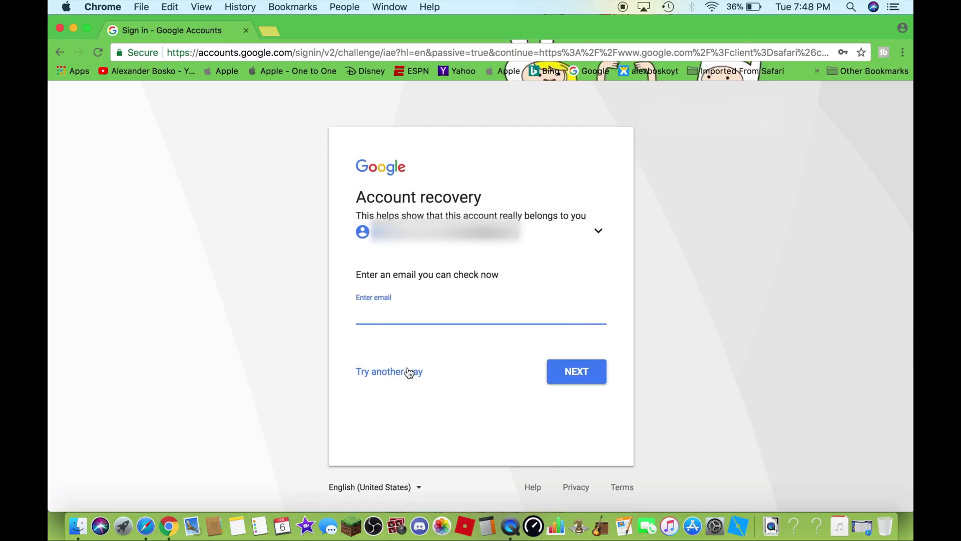
{"action": "left_click", "coordinate": [408, 371]}
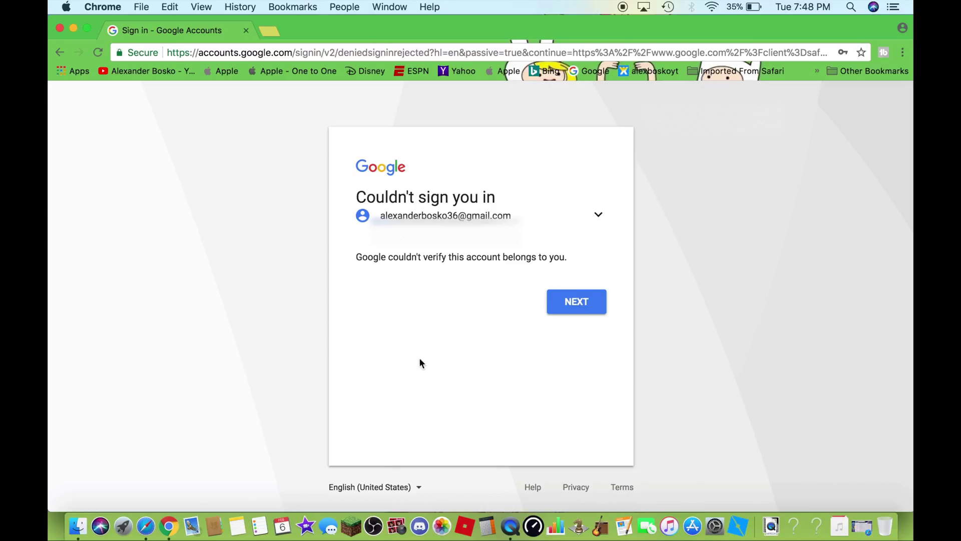
{"action": "left_click", "coordinate": [568, 299]}
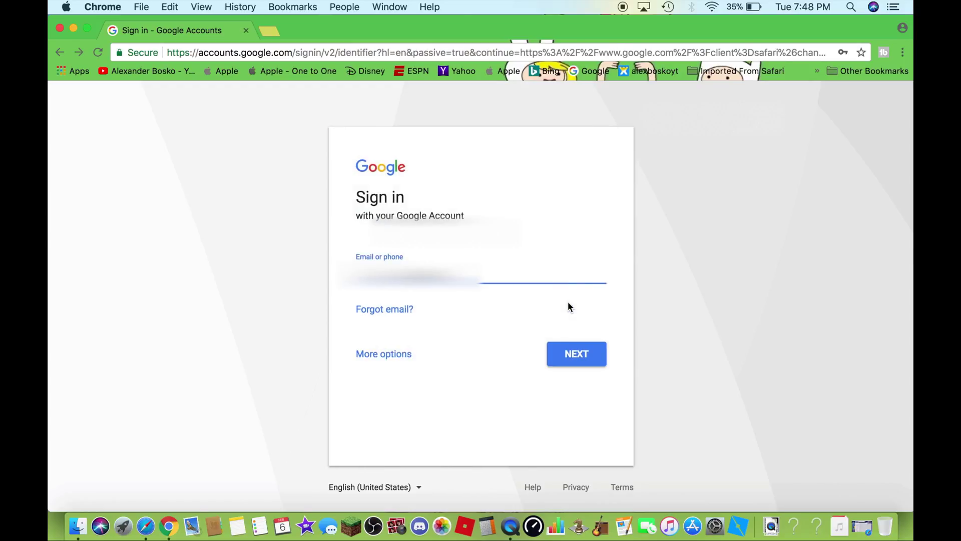
Restart recovery with the last remembered password and have a verification code emailed.
{"action": "left_click", "coordinate": [583, 355]}
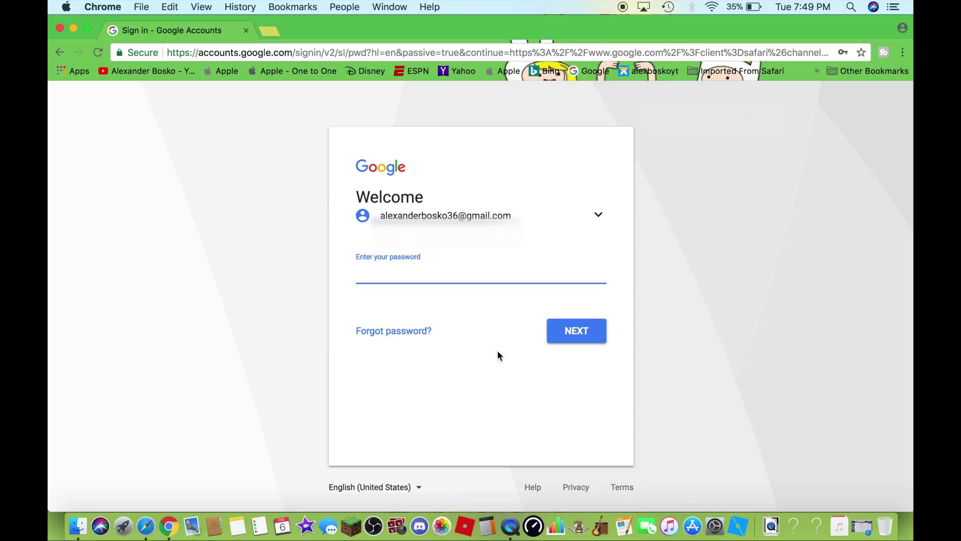
{"action": "left_click", "coordinate": [409, 332]}
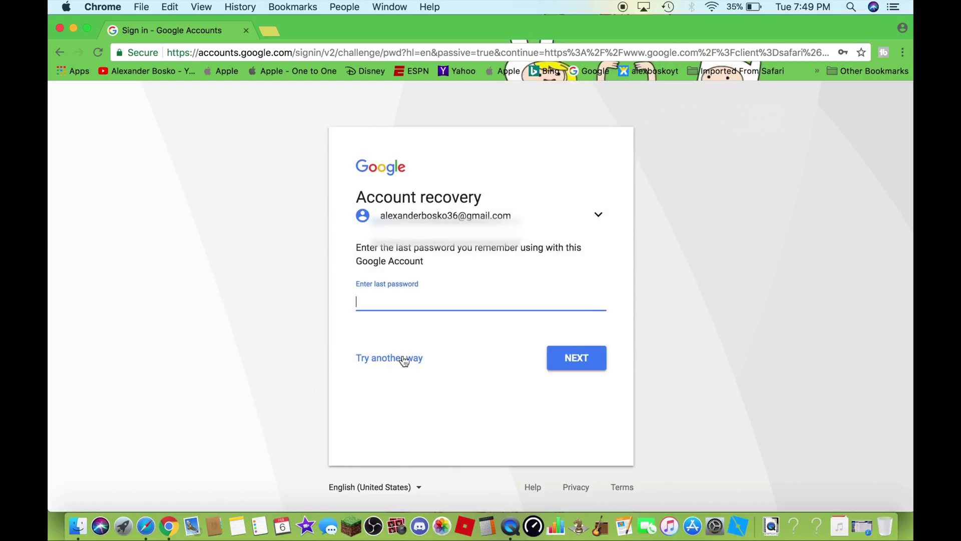
{"action": "type", "text": "••••"}
{"action": "type", "text": "•••••••"}
{"action": "key", "text": "Return"}
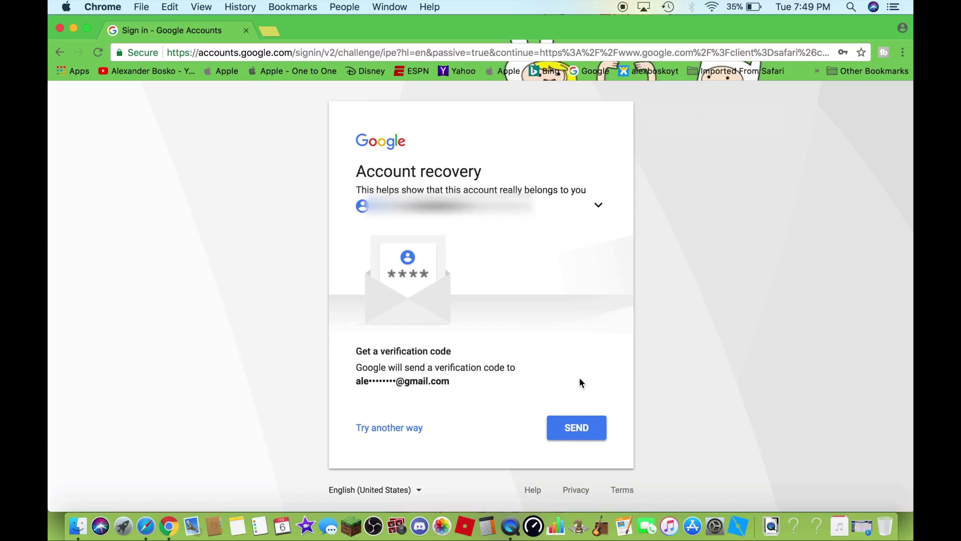
{"action": "left_click", "coordinate": [579, 429]}
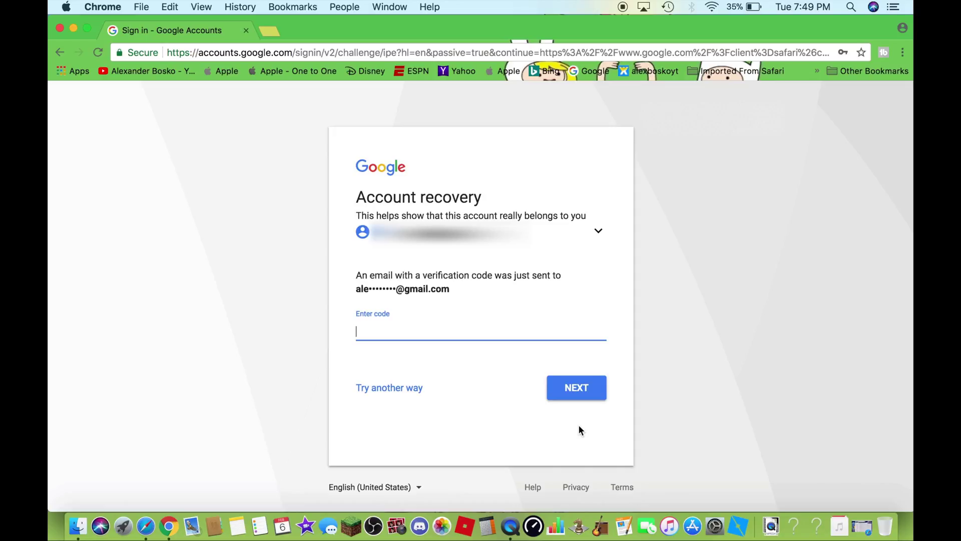
{"action": "left_click", "coordinate": [871, 530]}
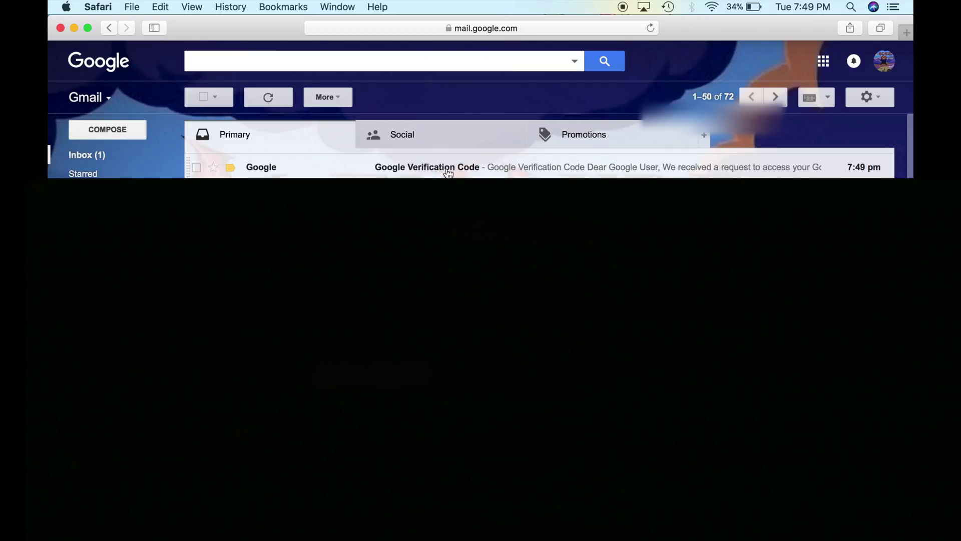
Open the Google Verification Code email in Gmail and select the code digits.
{"action": "left_click", "coordinate": [447, 170]}
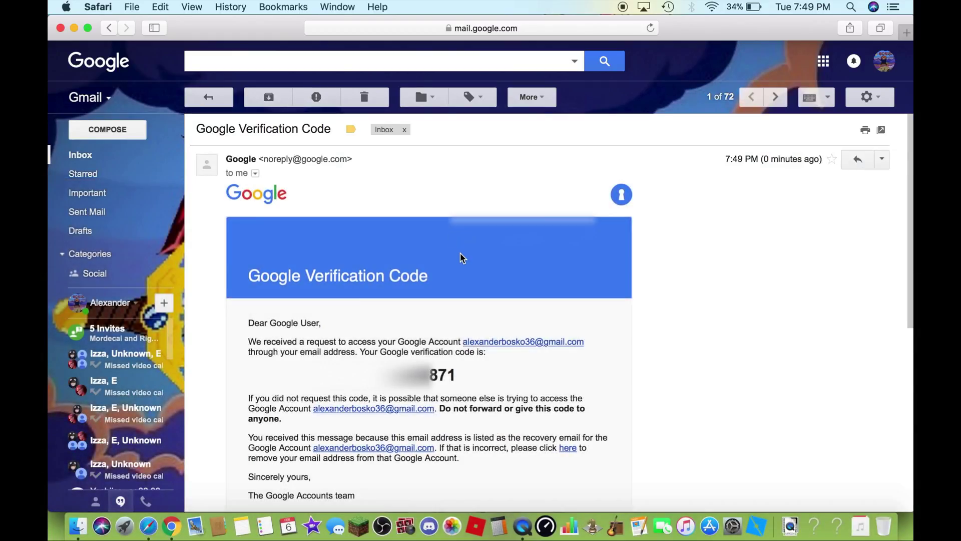
{"action": "scroll", "coordinate": [460, 255], "scroll_direction": "down", "scroll_amount": 3}
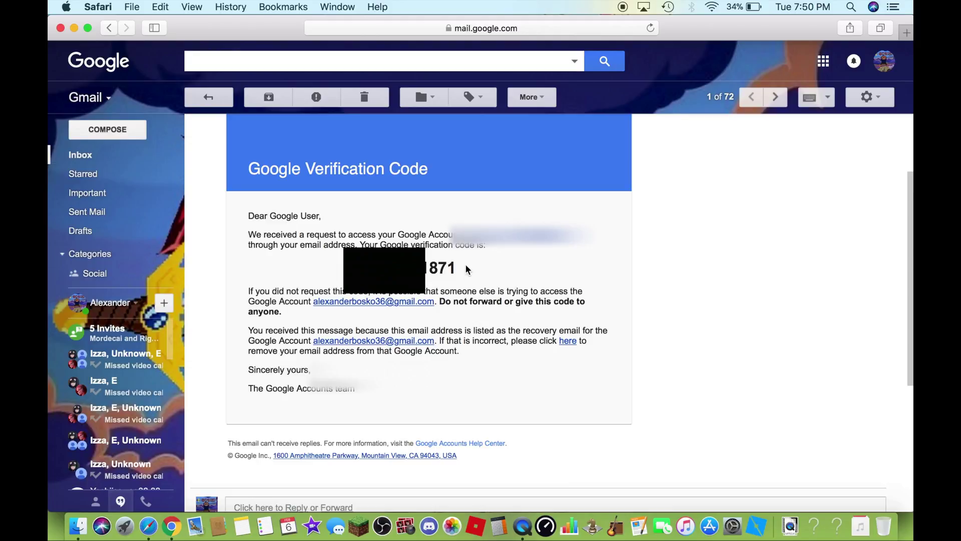
{"action": "left_click_drag", "start_coordinate": [466, 268], "coordinate": [390, 269]}
{"action": "triple_click", "coordinate": [474, 267]}
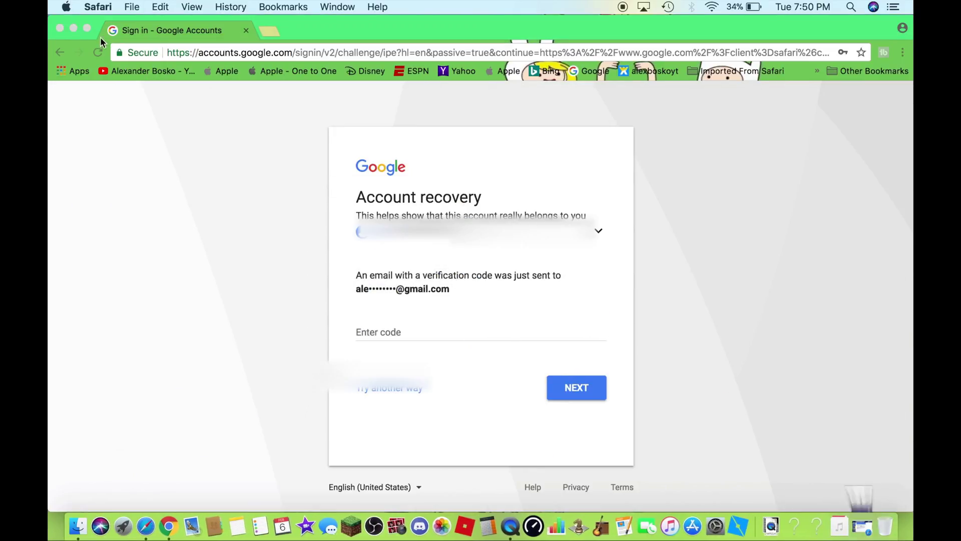
Paste the copied code into the Enter code field and submit it.
{"action": "left_click", "coordinate": [244, 233]}
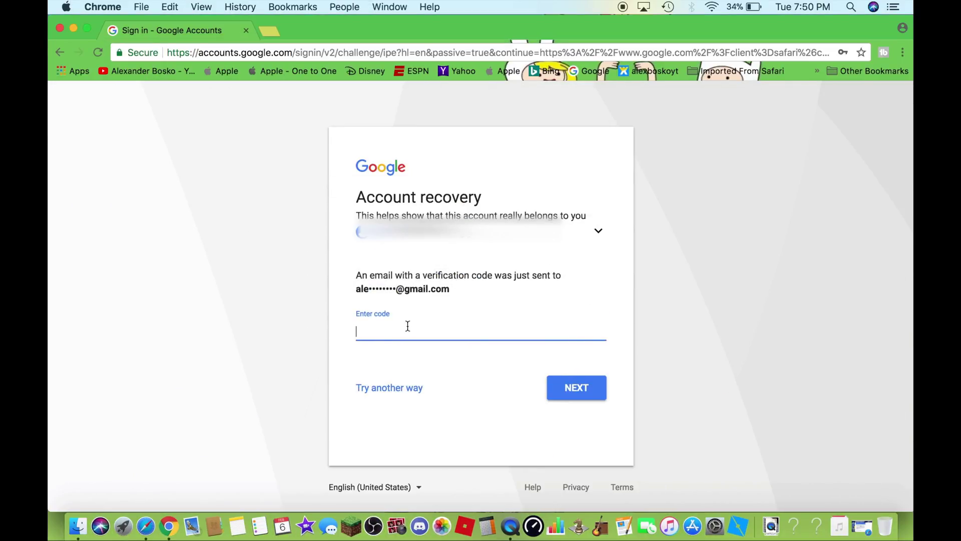
{"action": "key", "text": "super+v"}
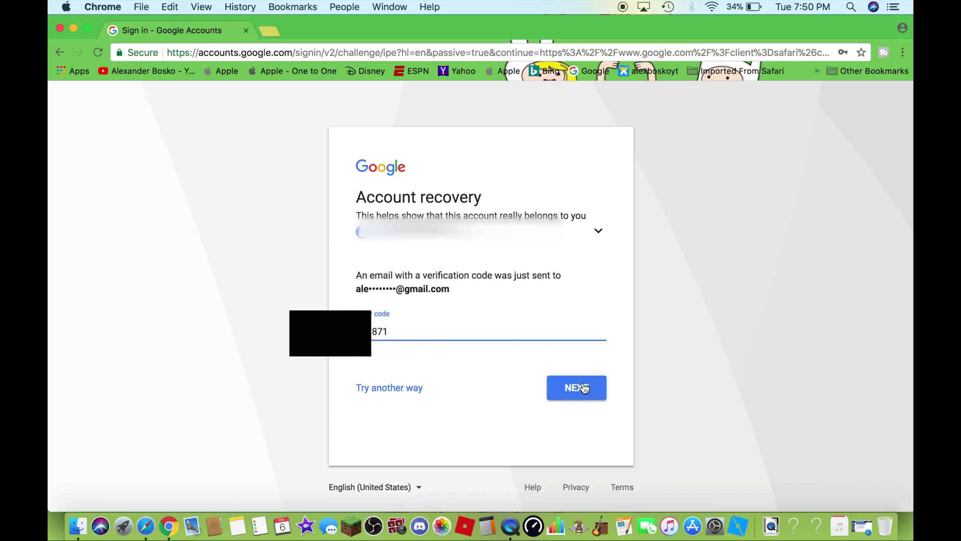
{"action": "left_click", "coordinate": [595, 394]}
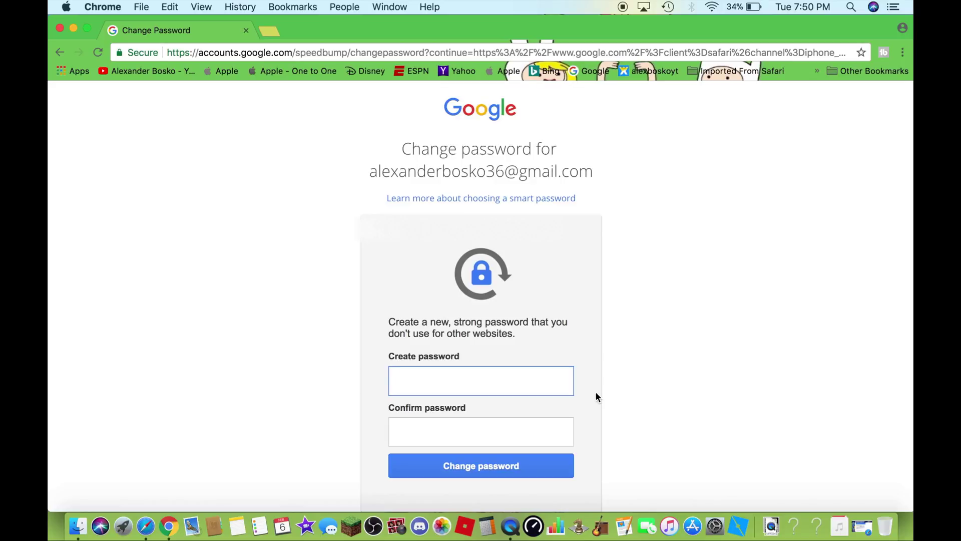
Enter the new password in Create and Confirm password, then save it.
{"action": "key", "text": "BackSpace"}
{"action": "key", "text": "BackSpace"}
{"action": "key", "text": "BackSpace"}
{"action": "key", "text": "BackSpace"}
{"action": "key", "text": "BackSpace"}
{"action": "key", "text": "super+v"}
{"action": "left_click", "coordinate": [524, 432]}
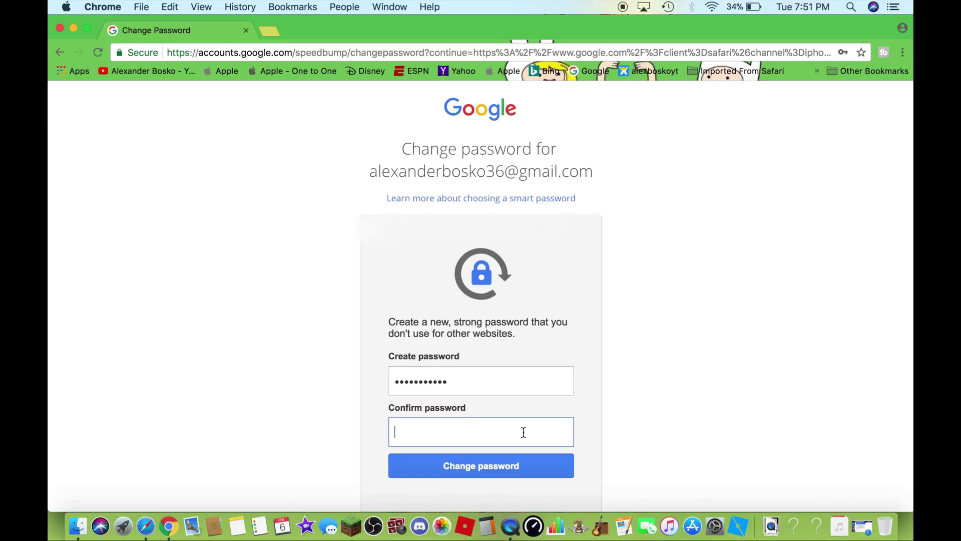
{"action": "type", "text": "••••"}
{"action": "type", "text": "••••"}
{"action": "type", "text": "•••"}
{"action": "left_click", "coordinate": [628, 348]}
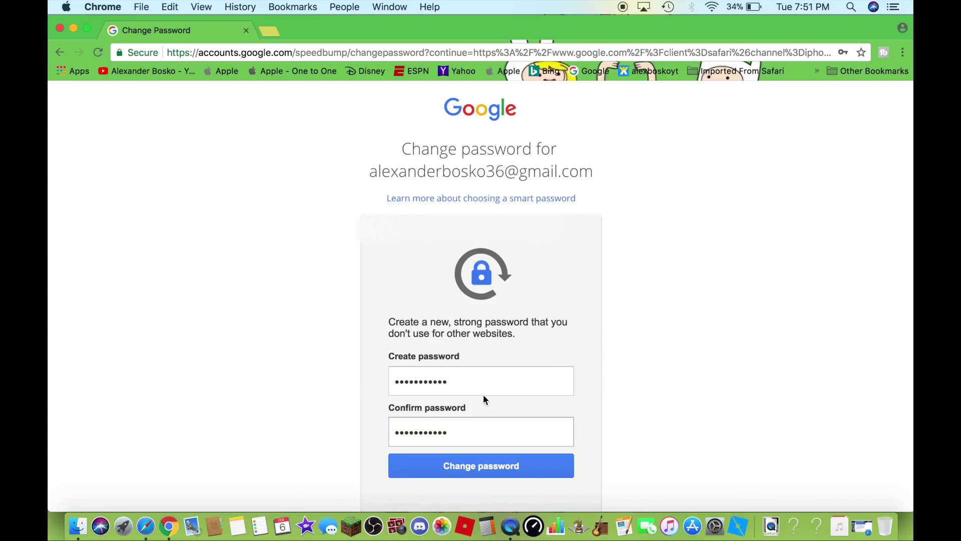
{"action": "left_click", "coordinate": [551, 473]}
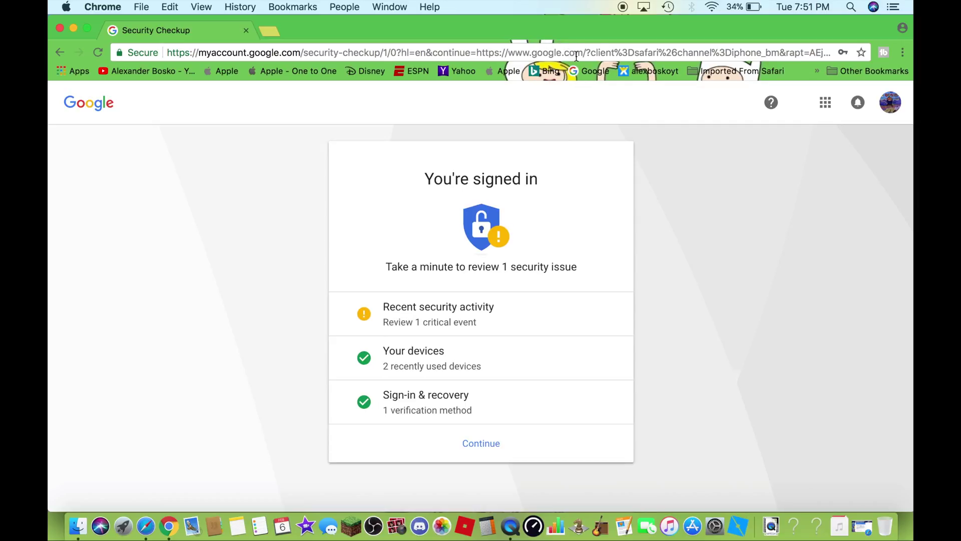
Go to the Google homepage using the Google bookmark.
{"action": "left_click", "coordinate": [592, 74]}
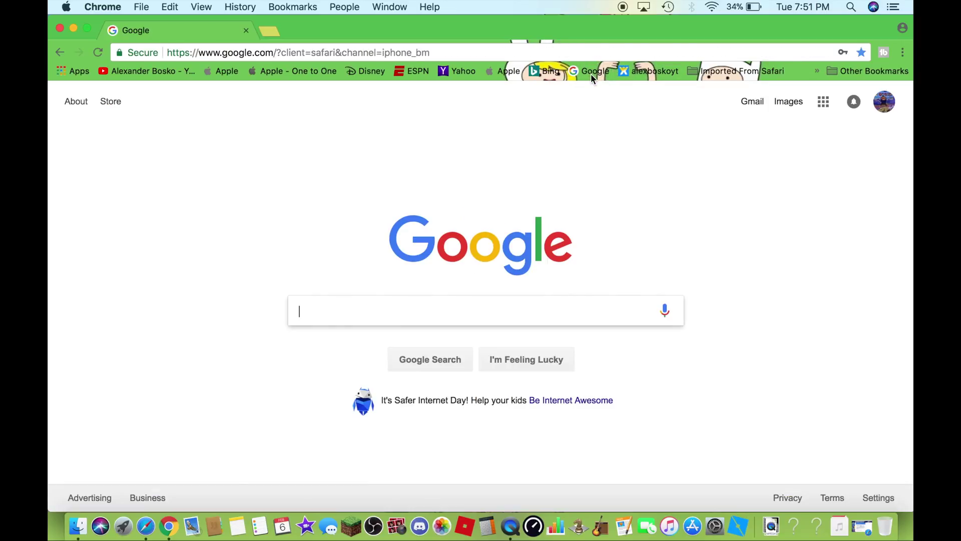